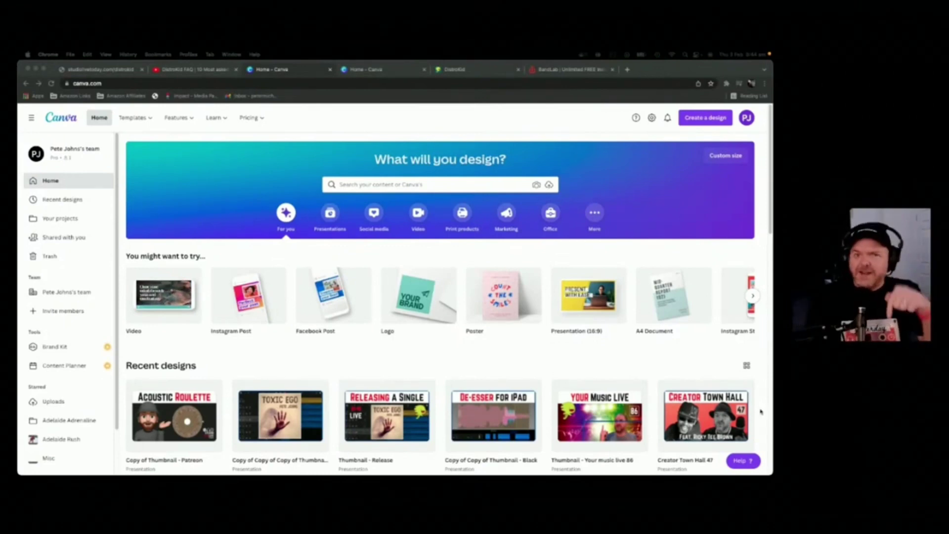
Step: Browse the recent designs, then switch to the other Canva account's home page
{"action": "scroll", "coordinate": [313, 316], "scroll_direction": "down", "scroll_amount": 5}
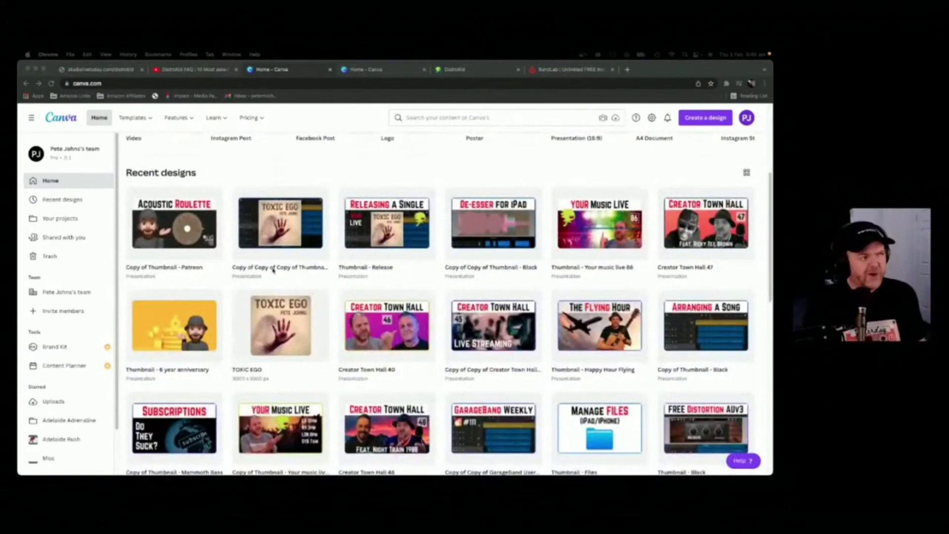
{"action": "scroll", "coordinate": [260, 244], "scroll_direction": "down", "scroll_amount": 4}
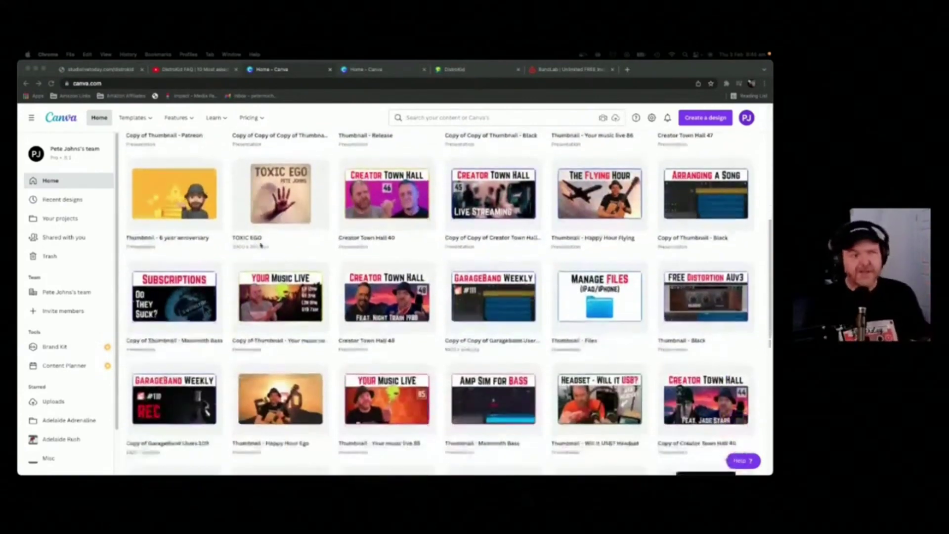
{"action": "scroll", "coordinate": [261, 245], "scroll_direction": "down", "scroll_amount": 5}
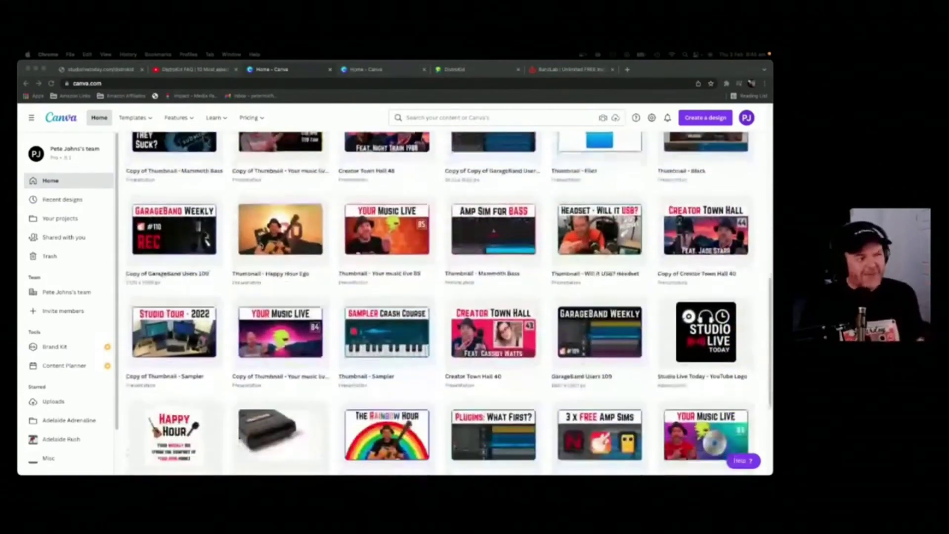
{"action": "scroll", "coordinate": [260, 246], "scroll_direction": "down", "scroll_amount": 2}
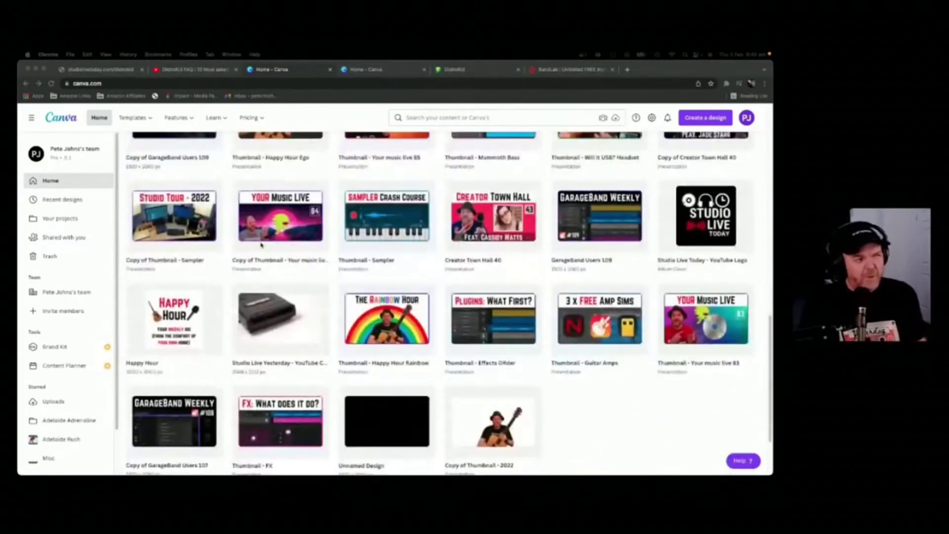
{"action": "scroll", "coordinate": [261, 244], "scroll_direction": "up", "scroll_amount": 12}
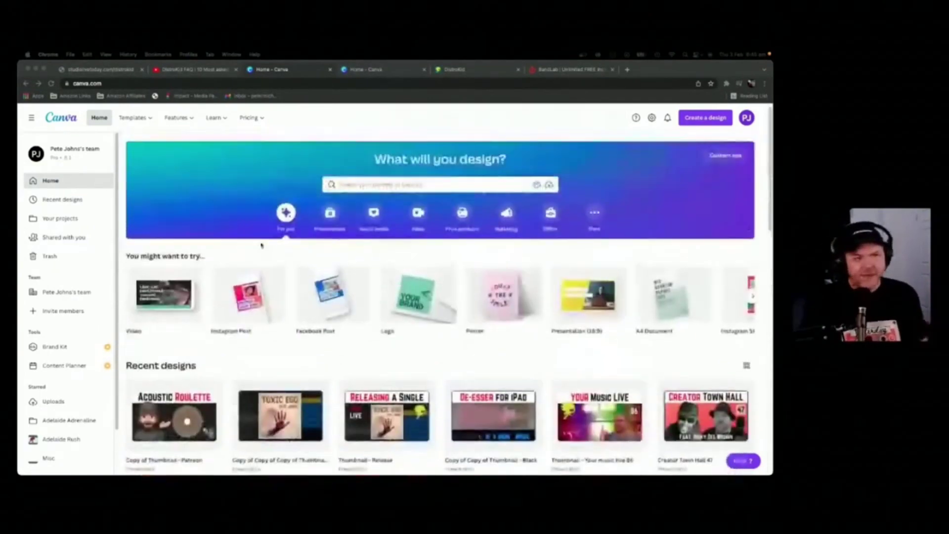
{"action": "left_click", "coordinate": [372, 71]}
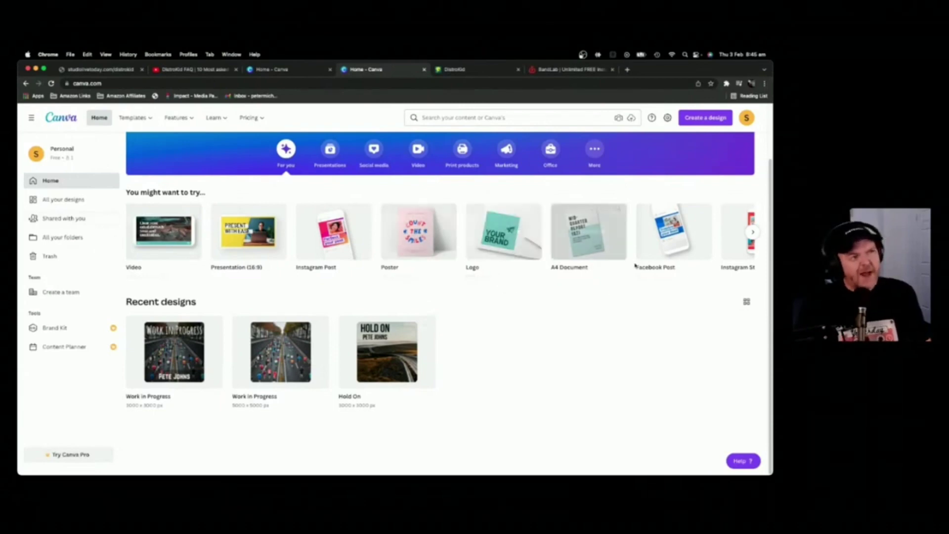
Step: Start a new custom-size design with width 3000 px and height 3000 px
{"action": "left_click", "coordinate": [710, 119]}
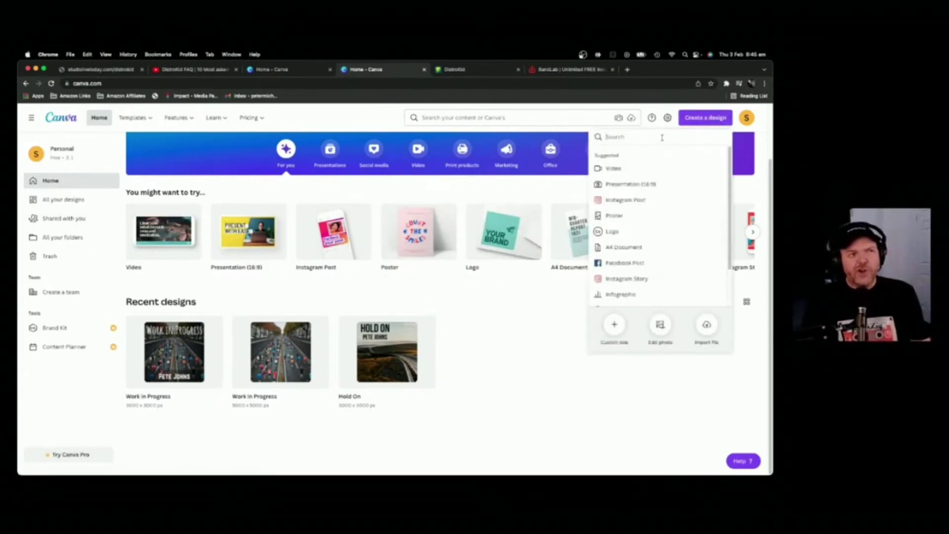
{"action": "type", "text": "ed"}
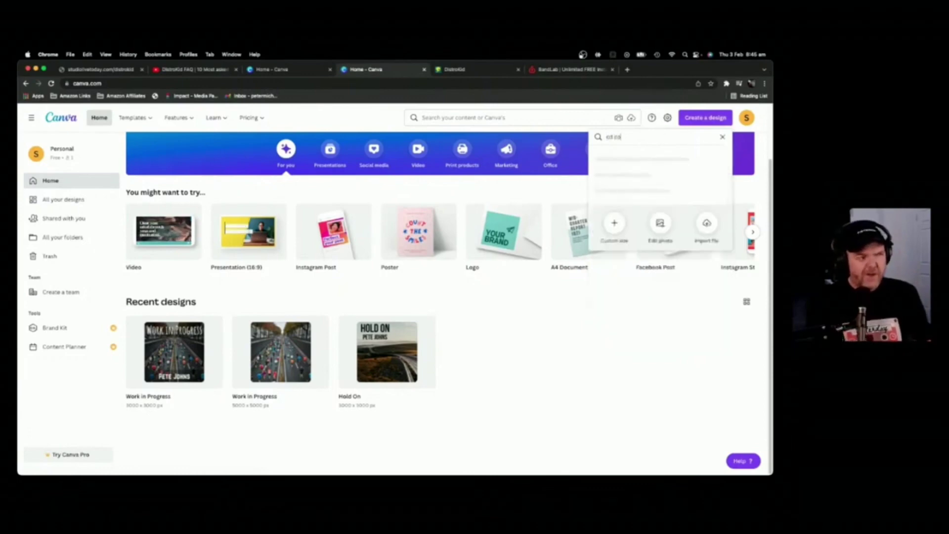
{"action": "type", "text": " co"}
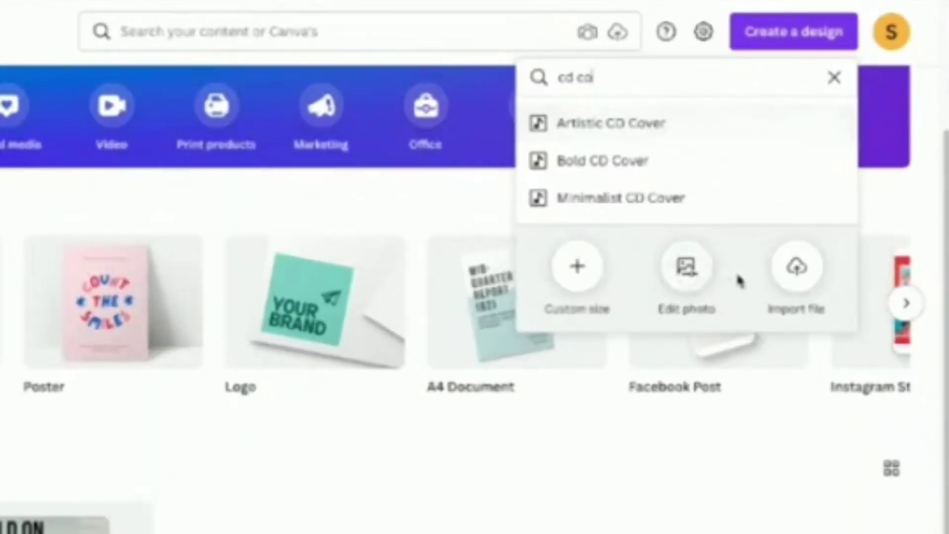
{"action": "left_click", "coordinate": [584, 281]}
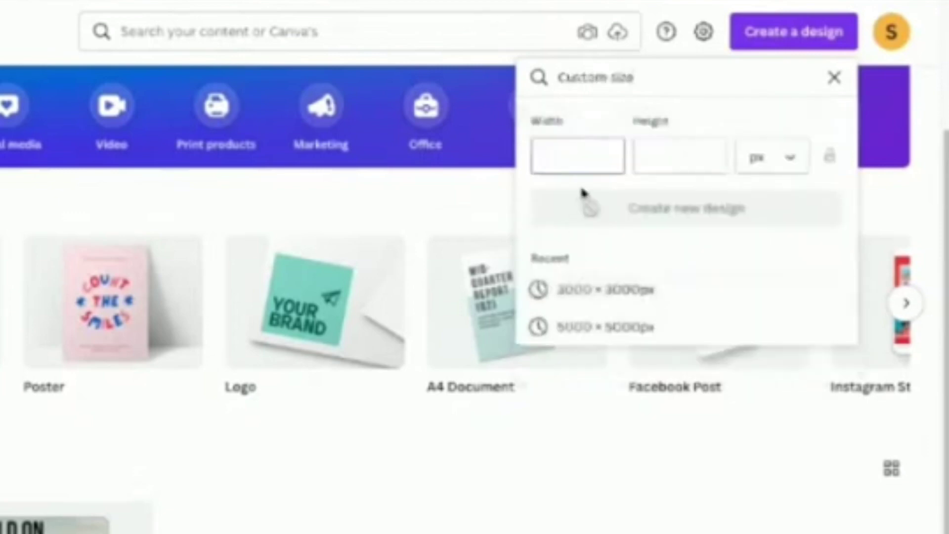
{"action": "type", "text": "3000"}
{"action": "key", "text": "Tab"}
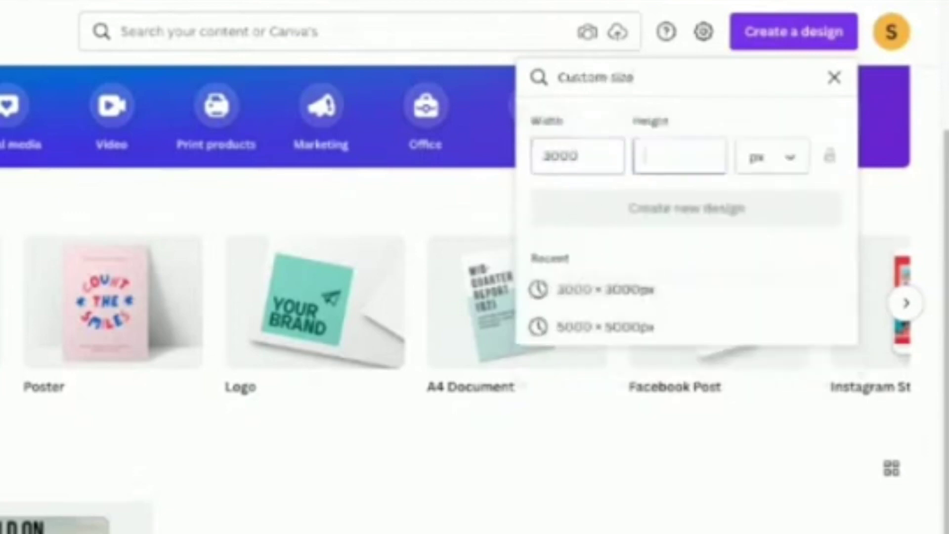
{"action": "type", "text": "3000"}
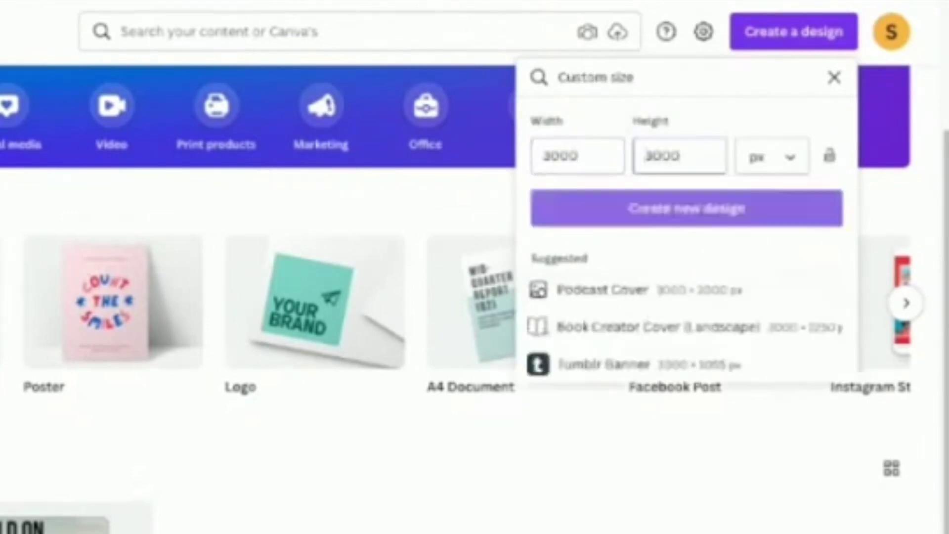
Step: Create the blank 3000 × 3000 px design and browse the Photos background images
{"action": "left_click", "coordinate": [739, 219]}
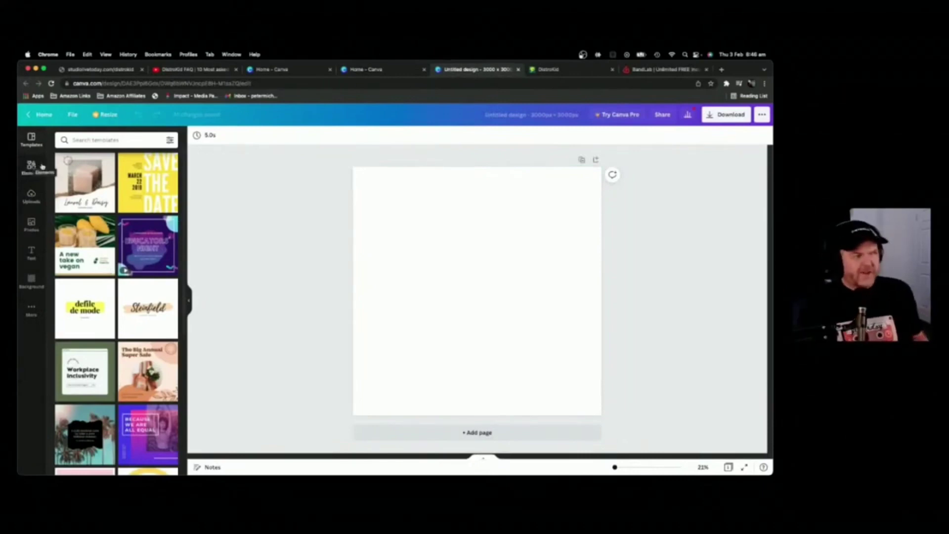
{"action": "left_click", "coordinate": [32, 224]}
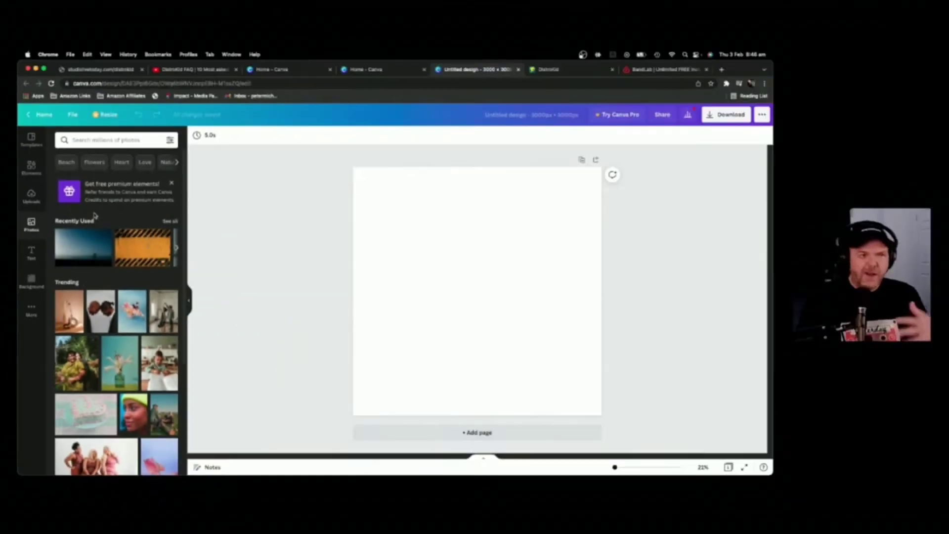
{"action": "left_click", "coordinate": [37, 285]}
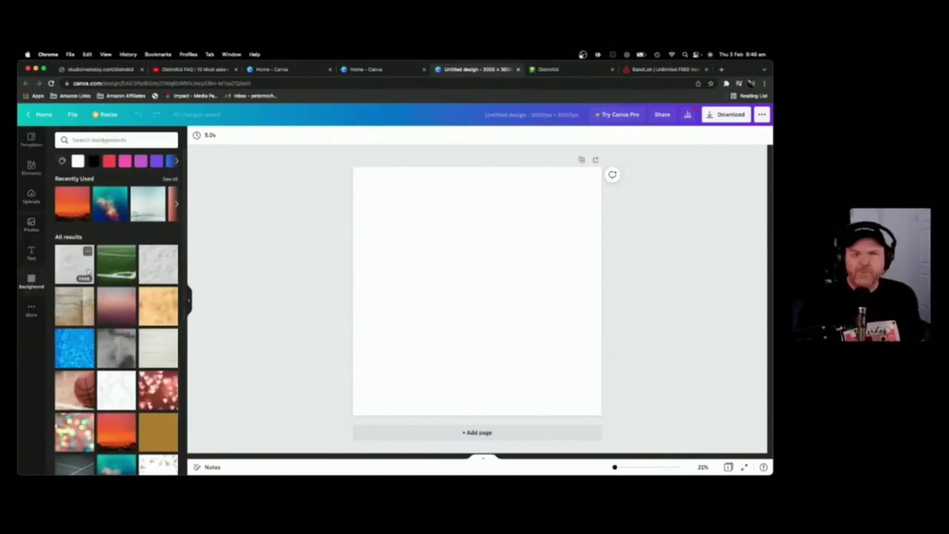
{"action": "scroll", "coordinate": [108, 272], "scroll_direction": "down", "scroll_amount": 3}
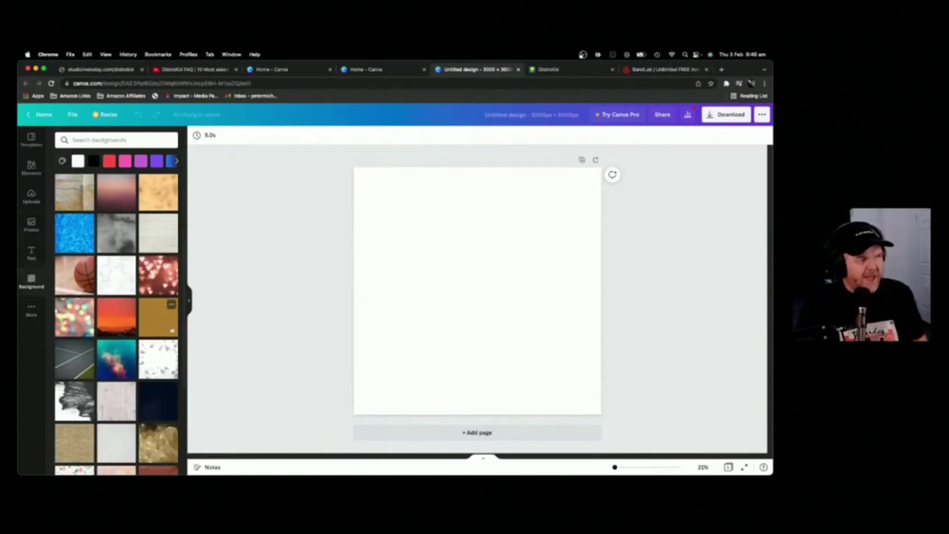
Step: Try the mustard texture, undo it, then use the sunset city skyline photo as background
{"action": "left_click", "coordinate": [172, 330]}
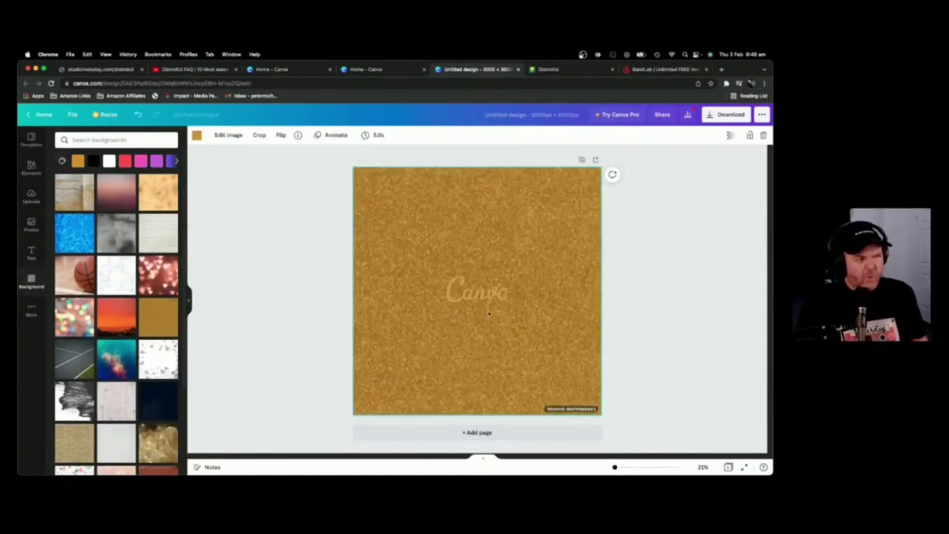
{"action": "key", "text": "Delete"}
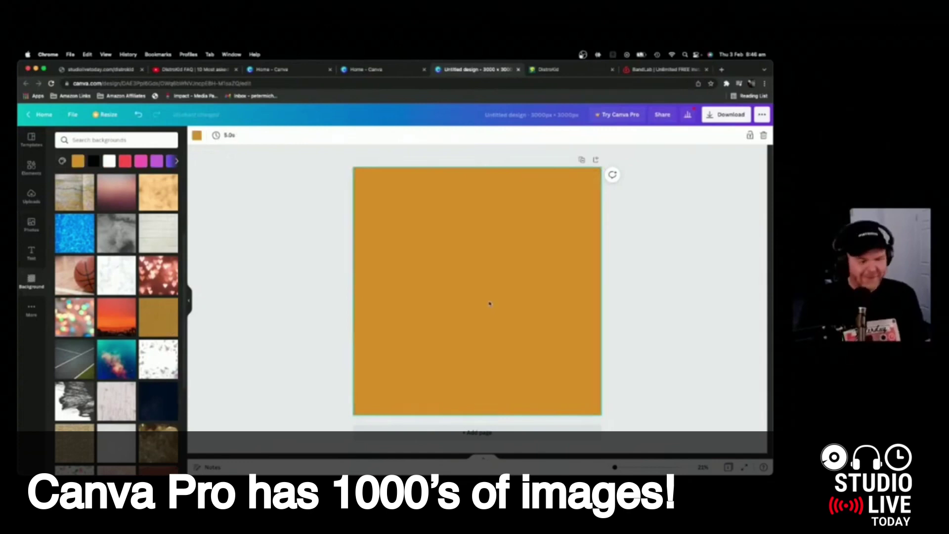
{"action": "key", "text": "Delete"}
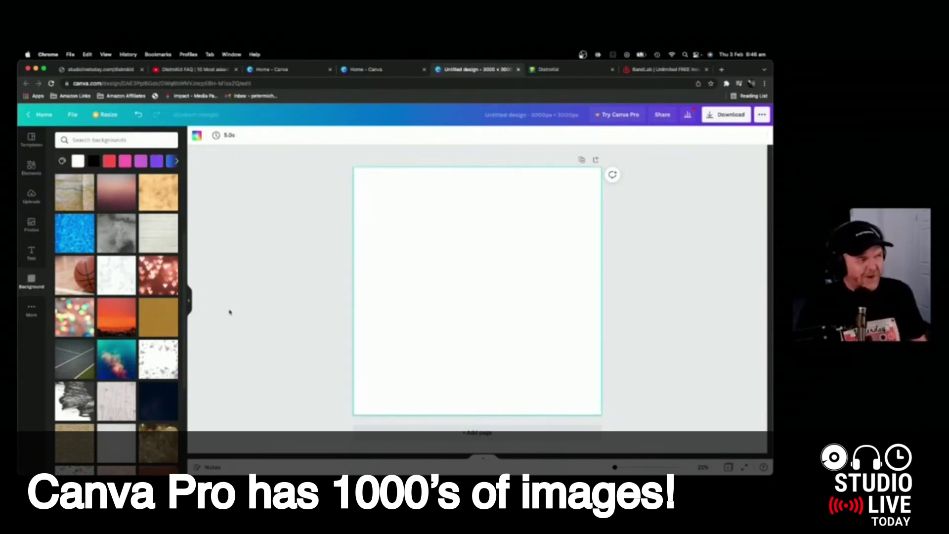
{"action": "scroll", "coordinate": [118, 347], "scroll_direction": "up", "scroll_amount": 3}
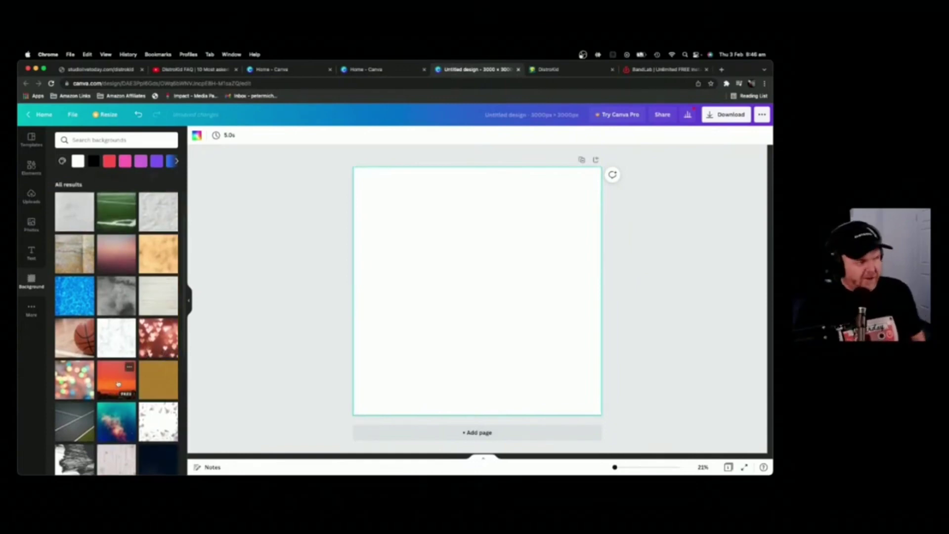
{"action": "left_click", "coordinate": [118, 384]}
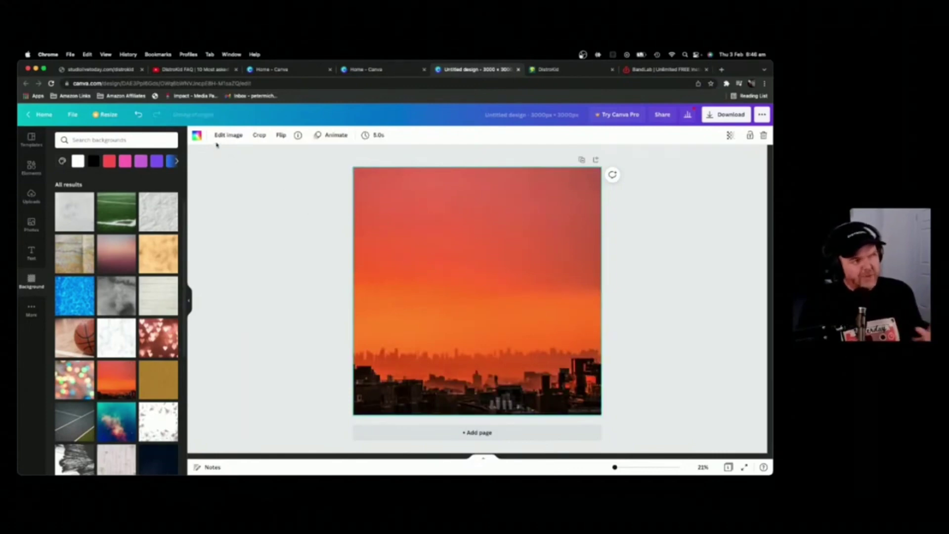
Step: Apply the Peony filter to the sunset background after trying Whimsical
{"action": "left_click", "coordinate": [230, 136]}
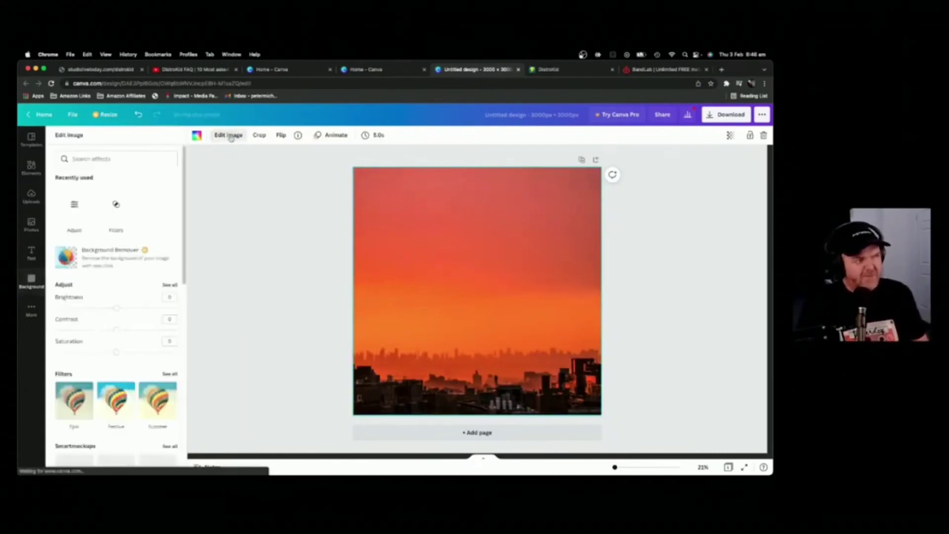
{"action": "left_click", "coordinate": [170, 375]}
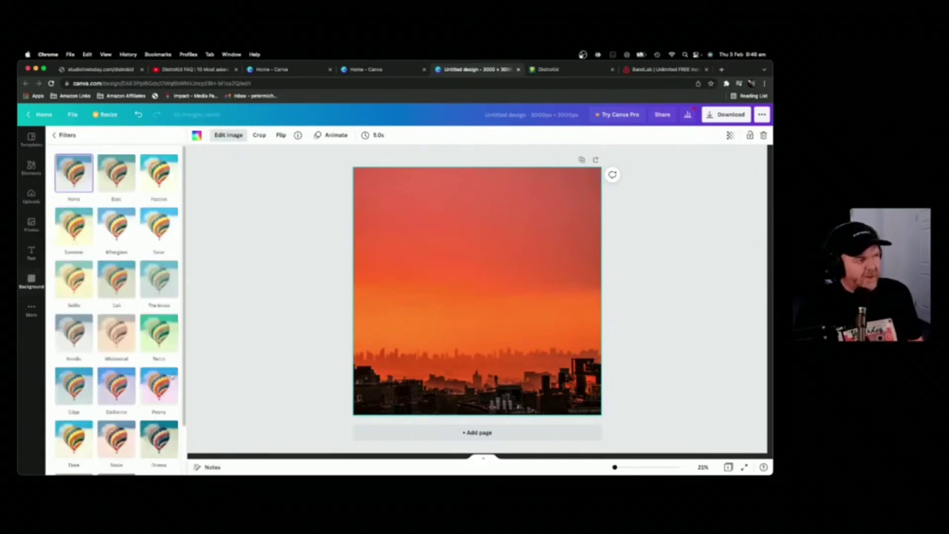
{"action": "left_click", "coordinate": [117, 335]}
{"action": "scroll", "coordinate": [116, 334], "scroll_direction": "down", "scroll_amount": 2}
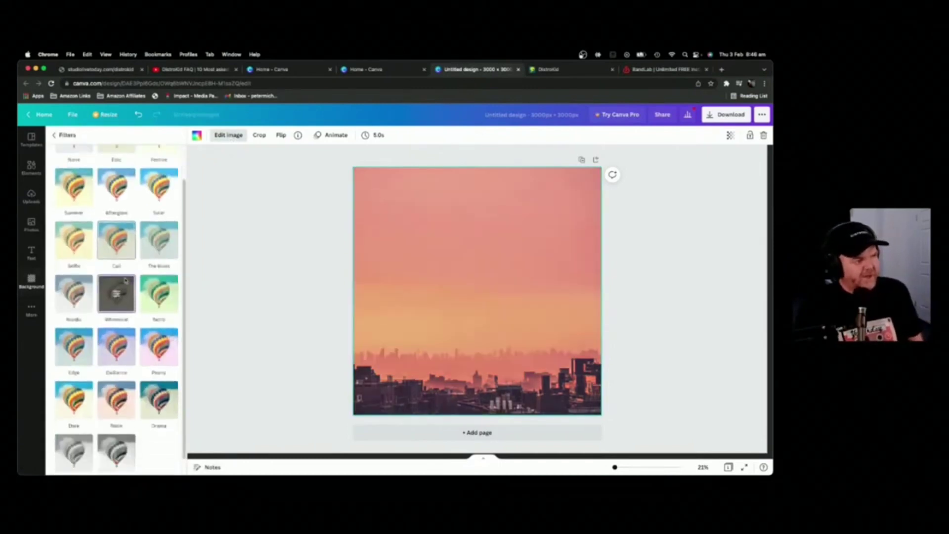
{"action": "left_click", "coordinate": [167, 331]}
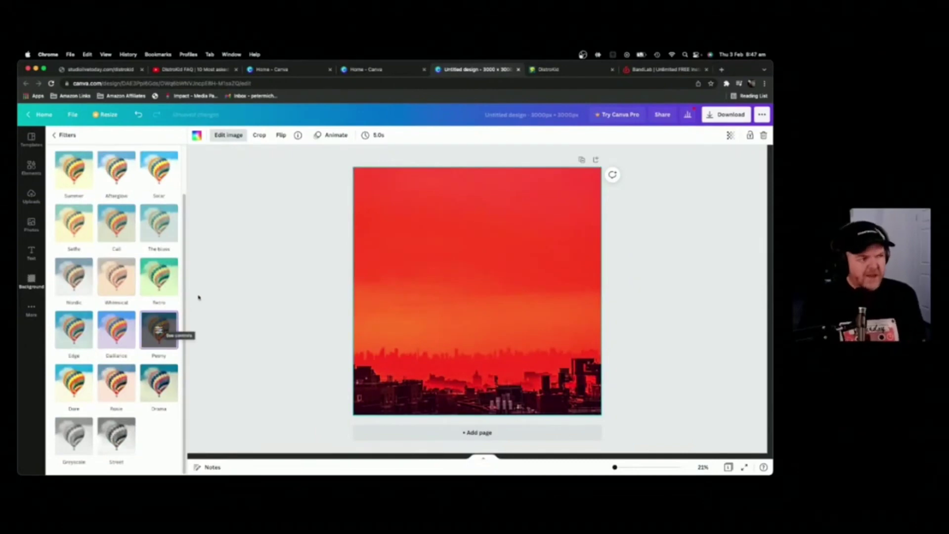
{"action": "left_click", "coordinate": [230, 138]}
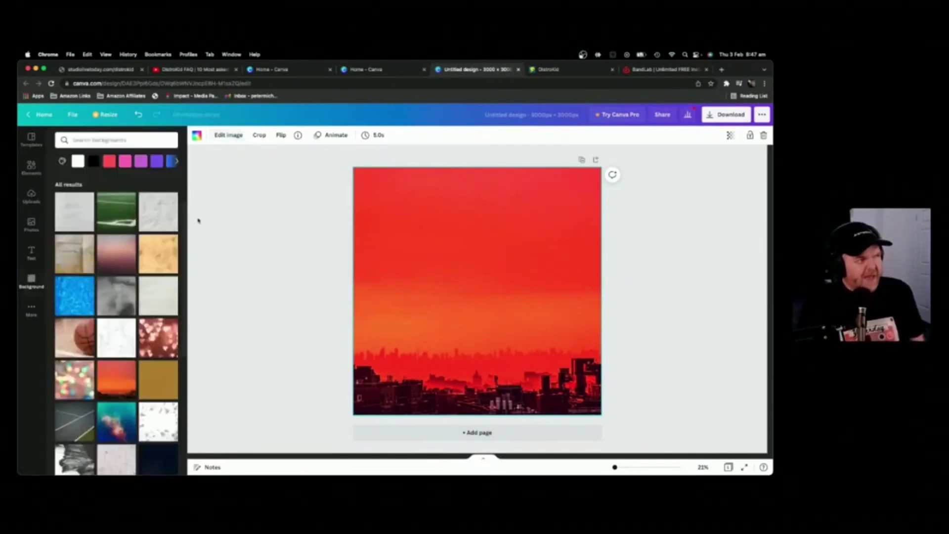
Step: Raise the background photo's contrast to 28
{"action": "left_click", "coordinate": [236, 137]}
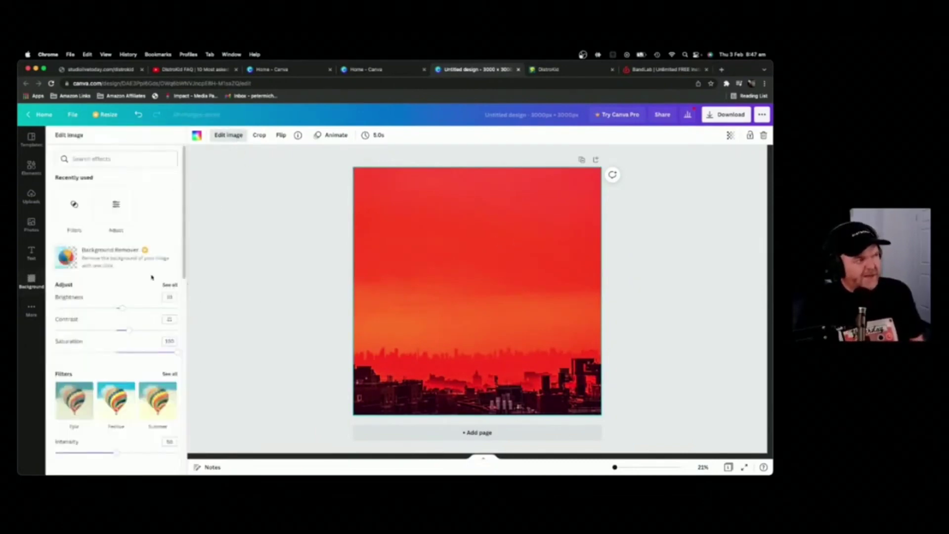
{"action": "left_click_drag", "start_coordinate": [125, 332], "coordinate": [140, 330]}
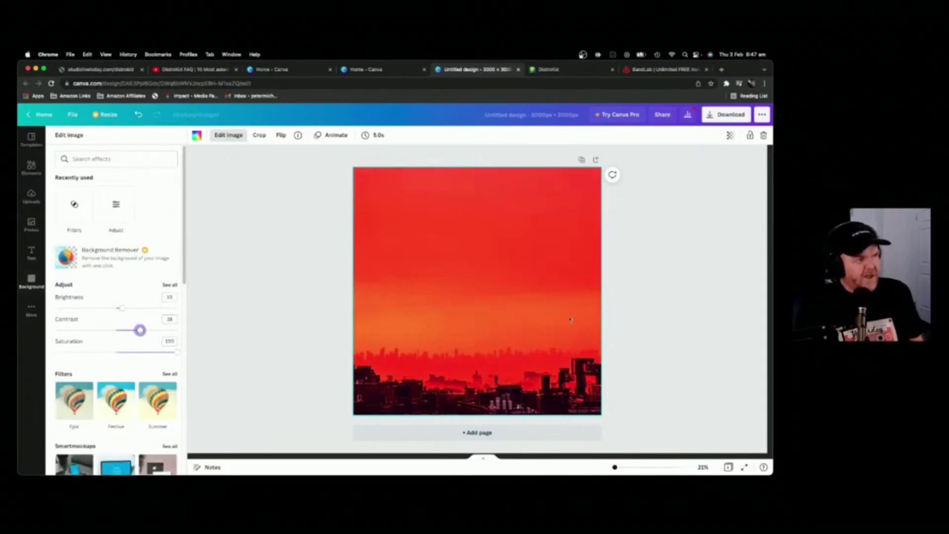
{"action": "left_click", "coordinate": [569, 288]}
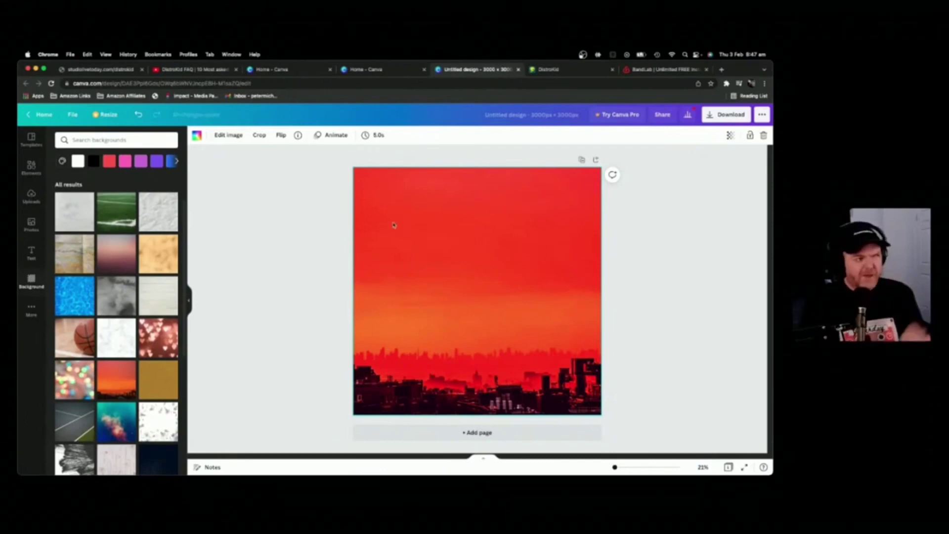
Step: Add a pink GLOW text style and change its wording to 'TOXIC EGO'
{"action": "left_click", "coordinate": [32, 252]}
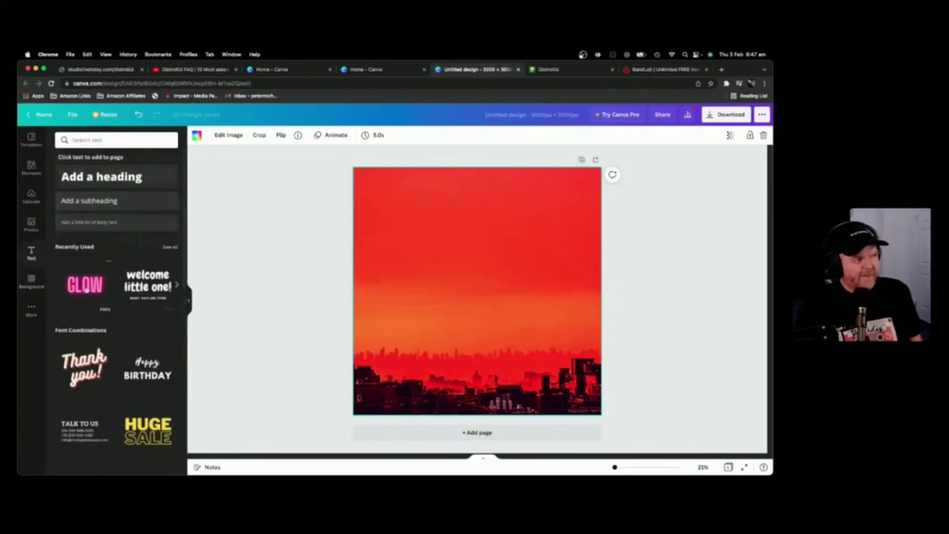
{"action": "left_click", "coordinate": [85, 289]}
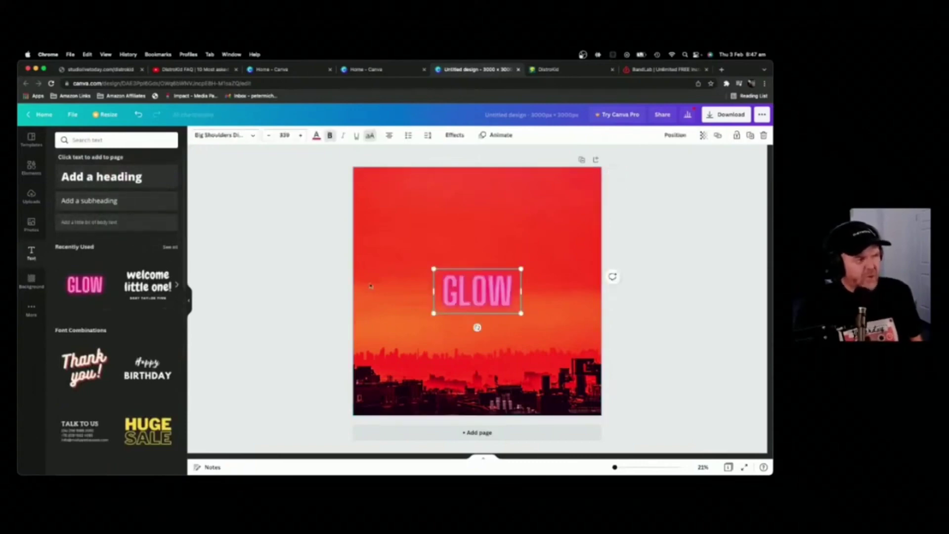
{"action": "double_click", "coordinate": [488, 295]}
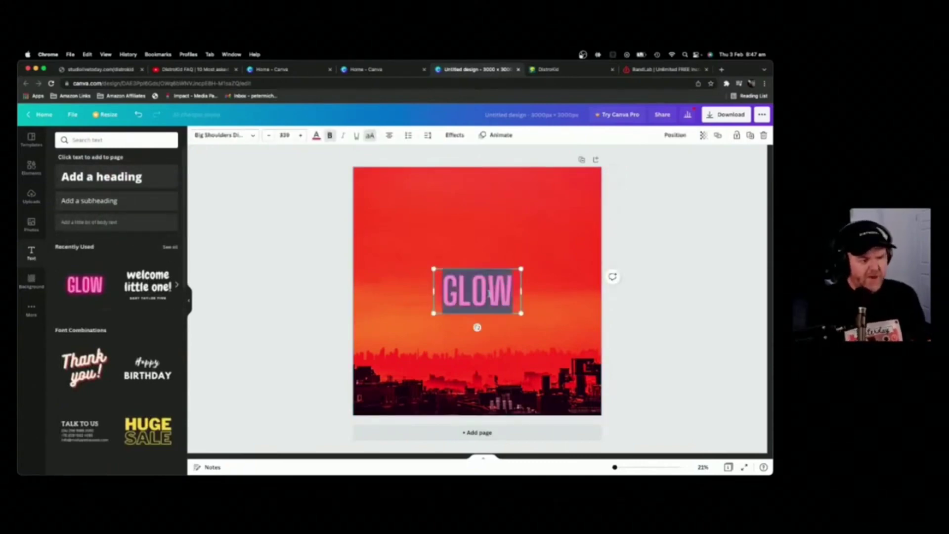
{"action": "type", "text": "TOXIC EGO"}
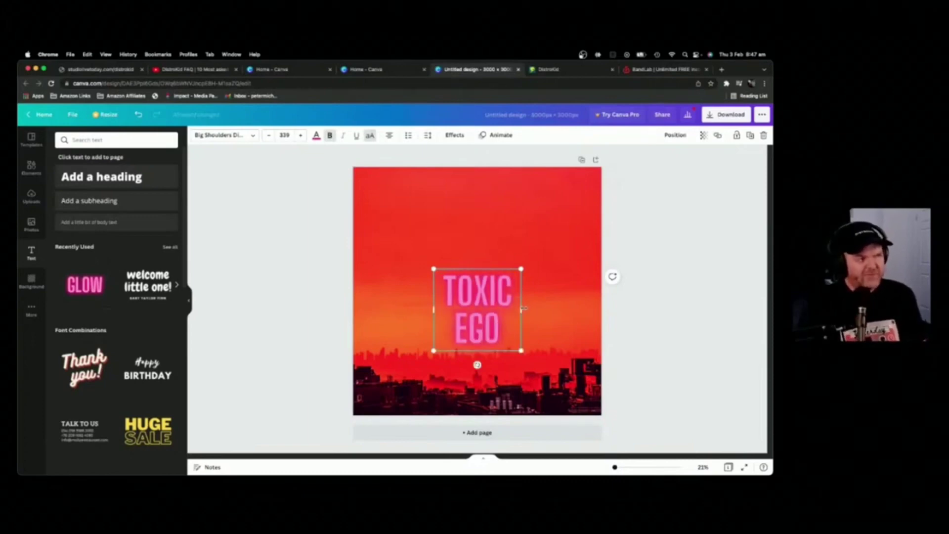
Step: Widen the title to one line, move it to the top, and enlarge it across the cover
{"action": "left_click_drag", "start_coordinate": [522, 308], "coordinate": [596, 307]}
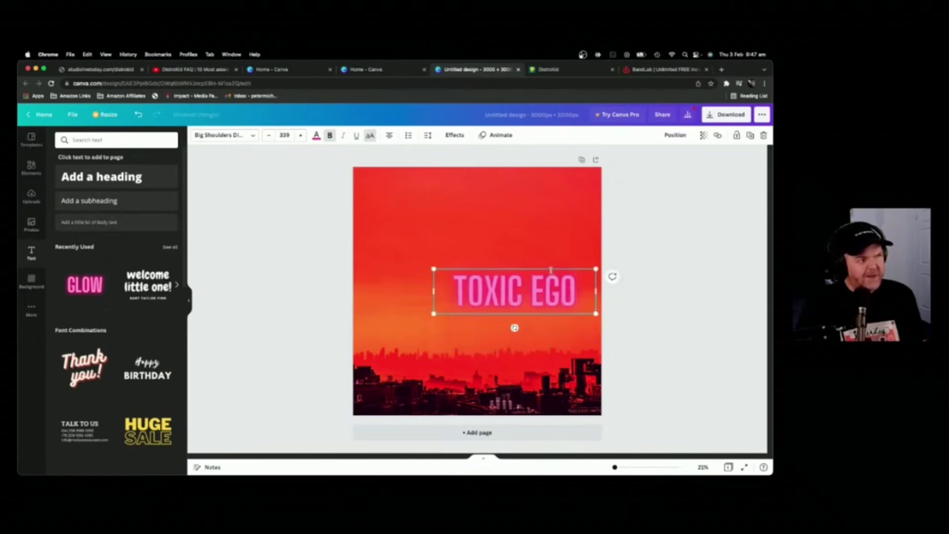
{"action": "left_click_drag", "start_coordinate": [549, 267], "coordinate": [478, 175]}
{"action": "left_click_drag", "start_coordinate": [524, 222], "coordinate": [601, 264]}
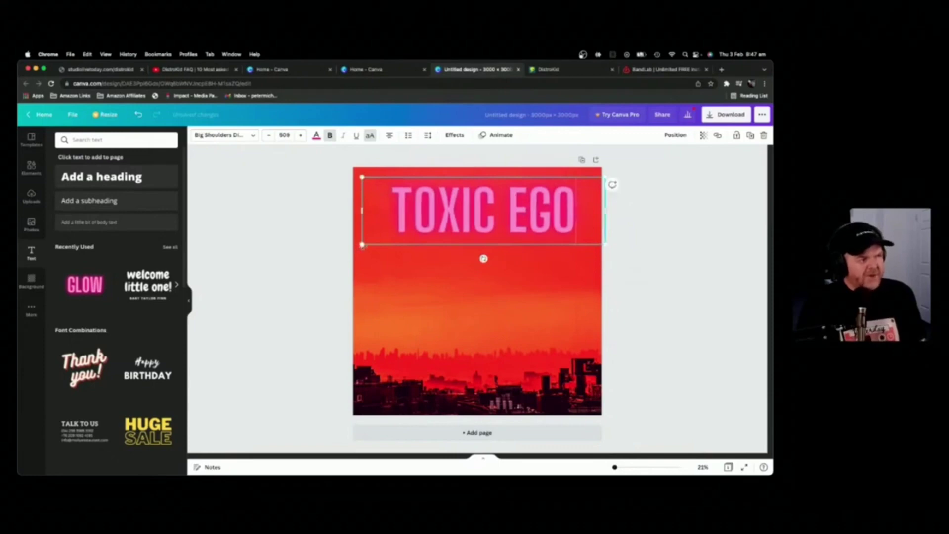
{"action": "left_click_drag", "start_coordinate": [362, 245], "coordinate": [353, 247]}
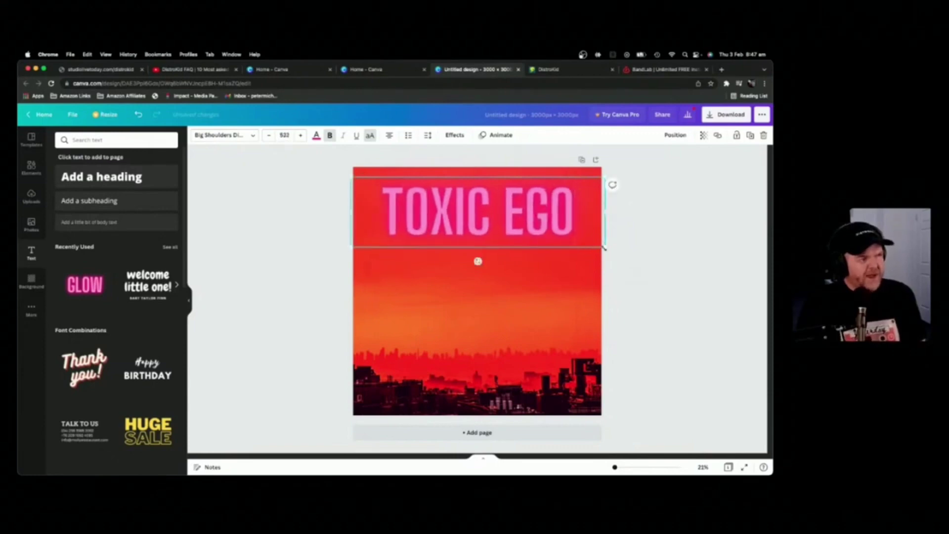
Step: Try salmon red and orange text colours on the TOXIC EGO title
{"action": "left_click", "coordinate": [625, 273]}
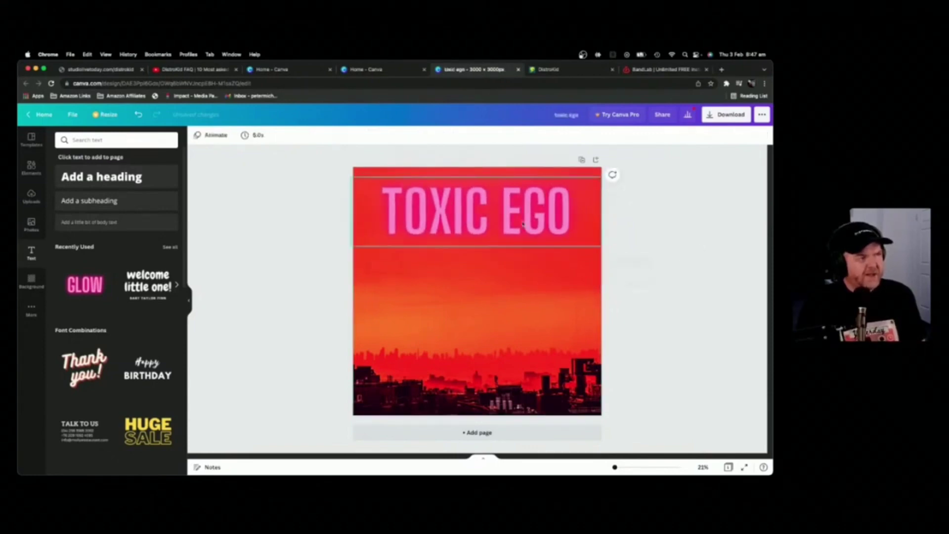
{"action": "left_click", "coordinate": [499, 226]}
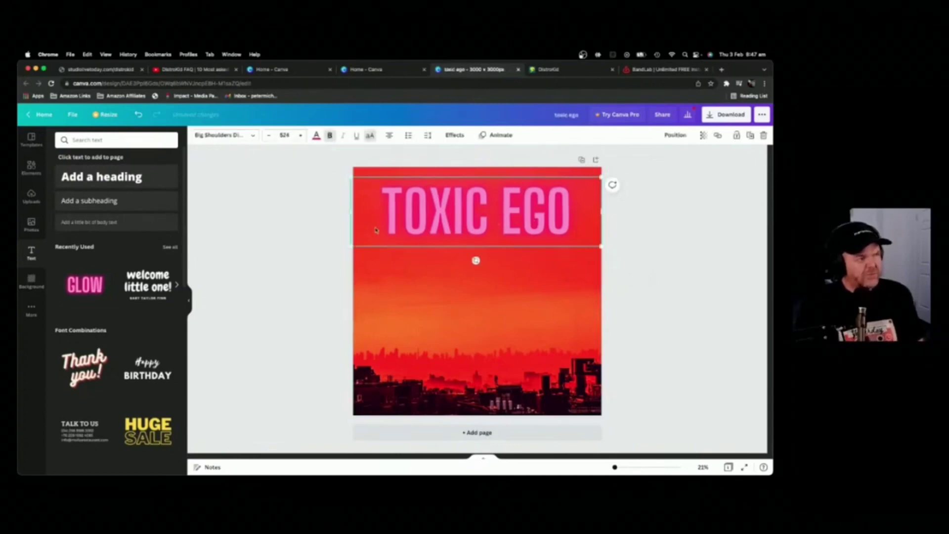
{"action": "left_click", "coordinate": [317, 136]}
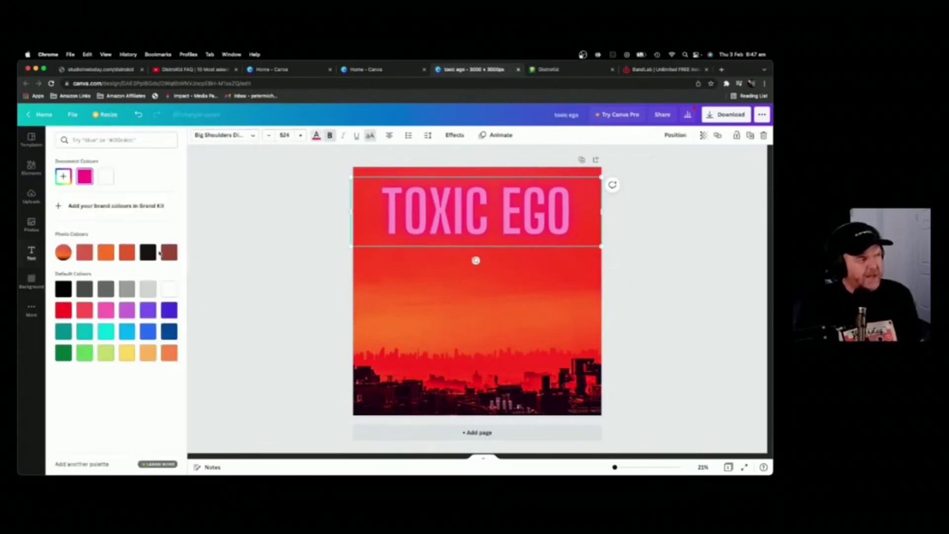
{"action": "left_click", "coordinate": [88, 255]}
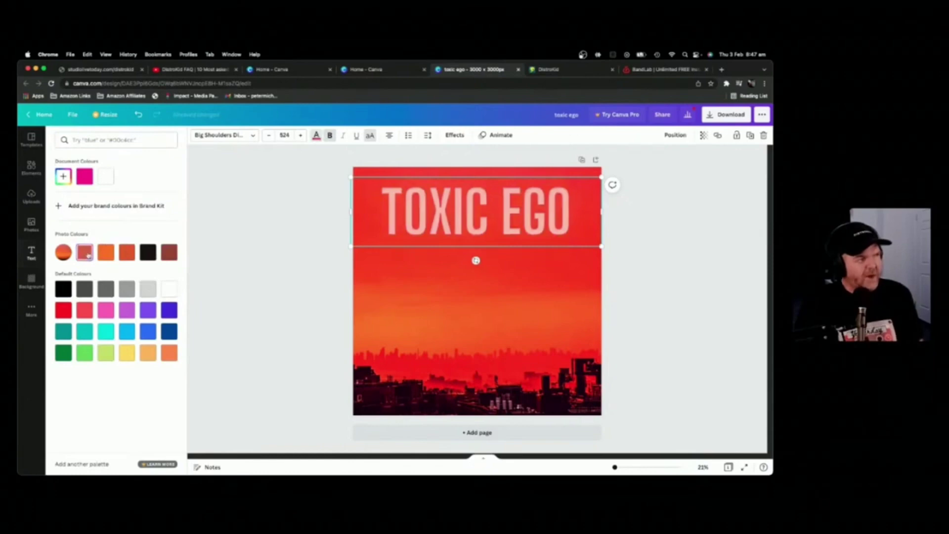
{"action": "left_click", "coordinate": [103, 255]}
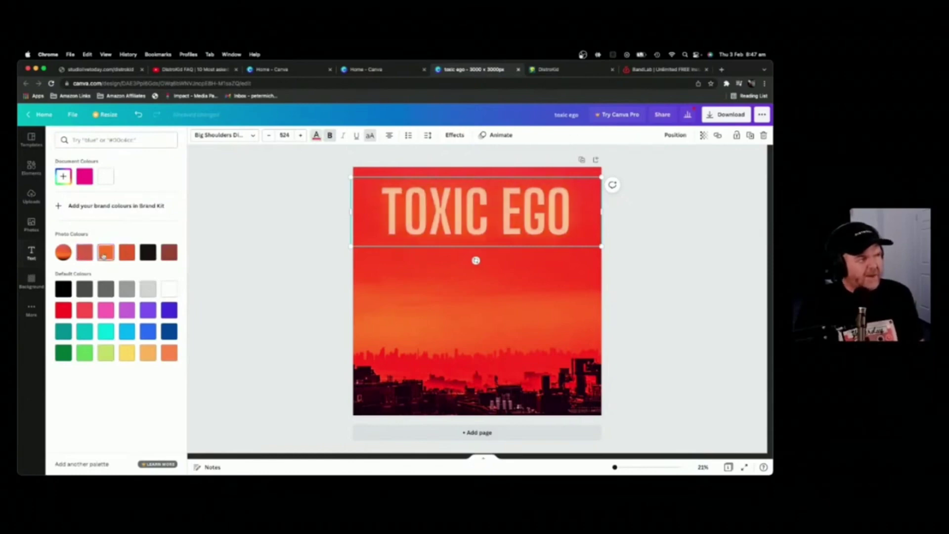
{"action": "left_click", "coordinate": [689, 206]}
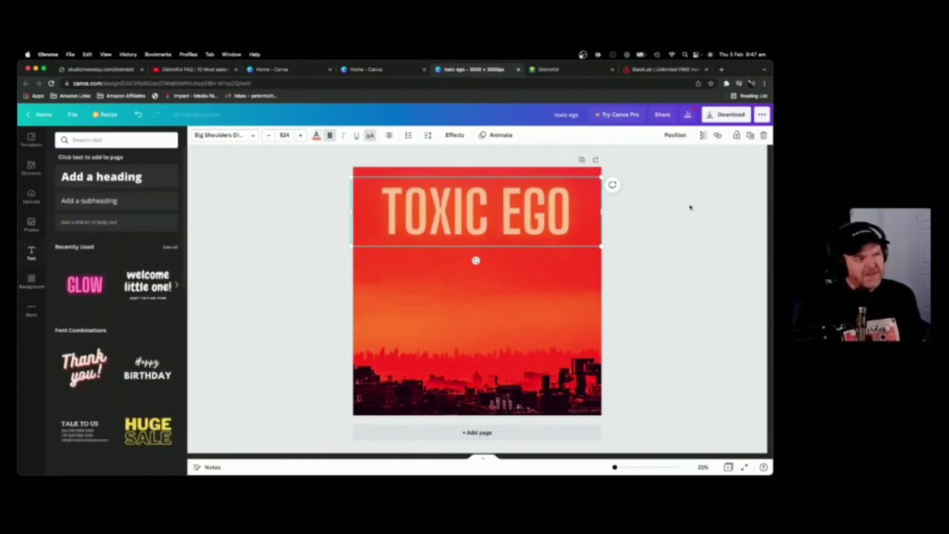
Step: Replace the title's neon glow with the Lift effect and make its text white
{"action": "left_click", "coordinate": [473, 218]}
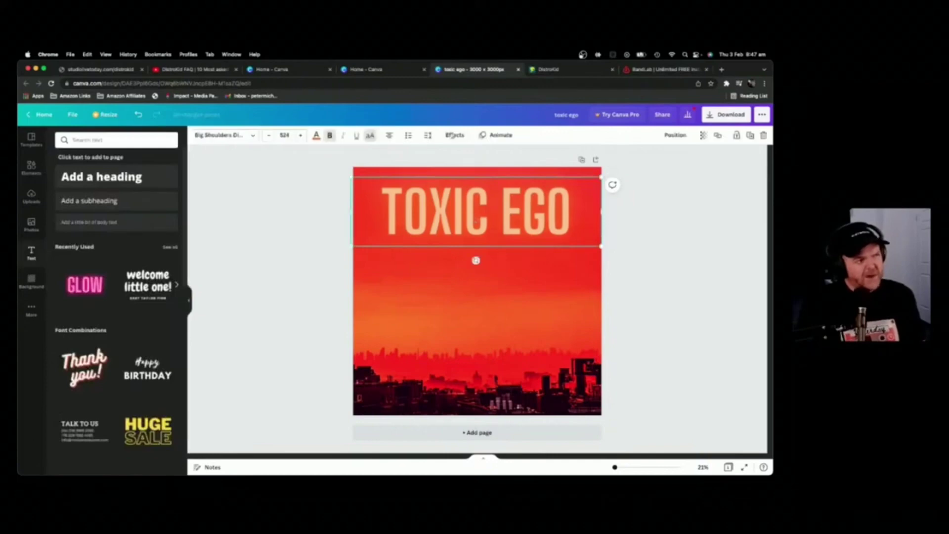
{"action": "left_click", "coordinate": [451, 136]}
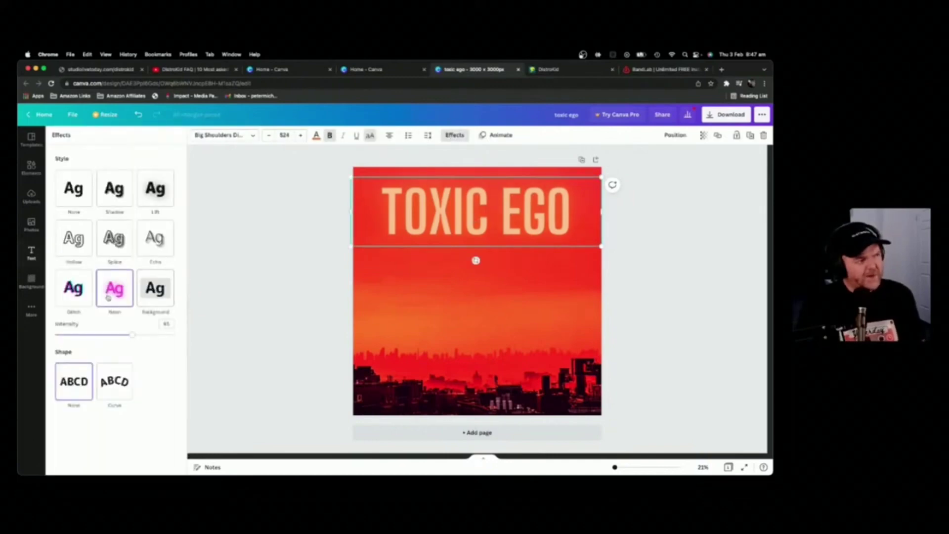
{"action": "left_click", "coordinate": [155, 189]}
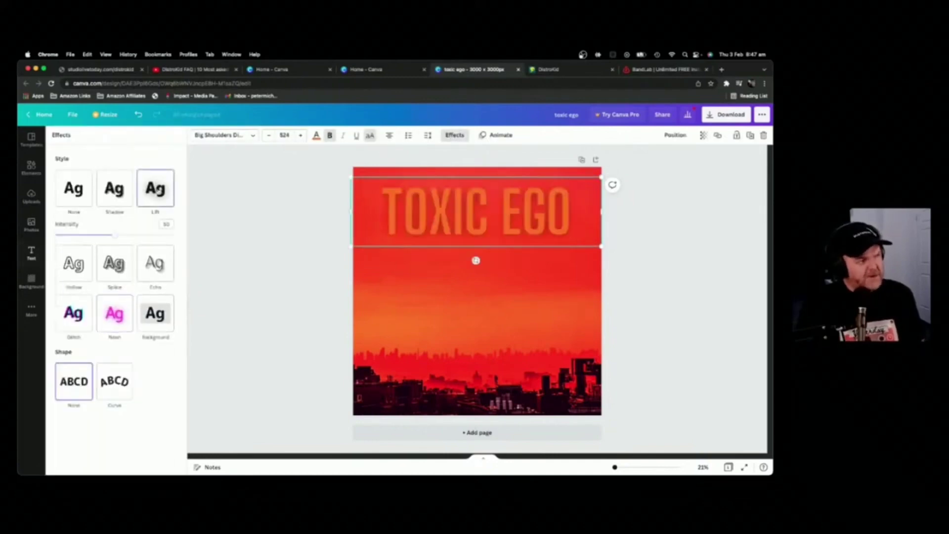
{"action": "left_click", "coordinate": [317, 138]}
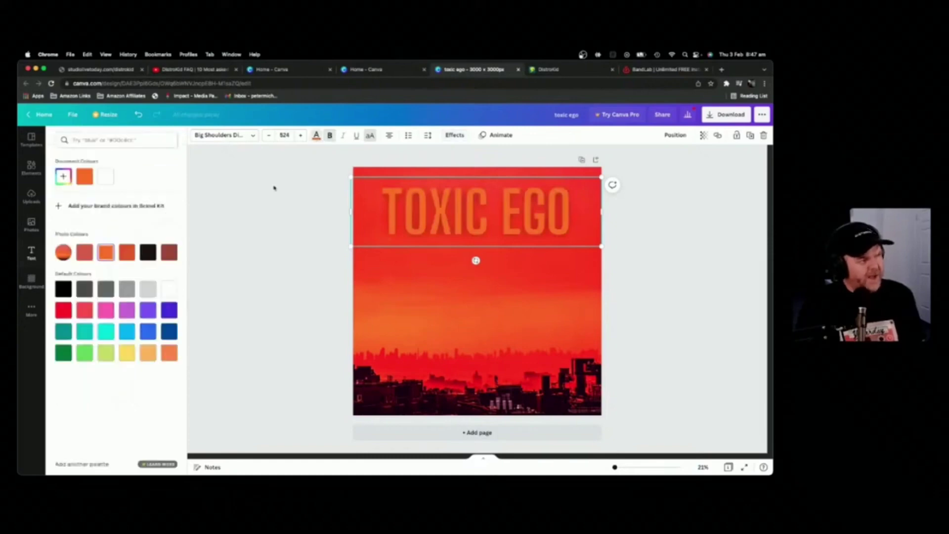
{"action": "left_click", "coordinate": [167, 288]}
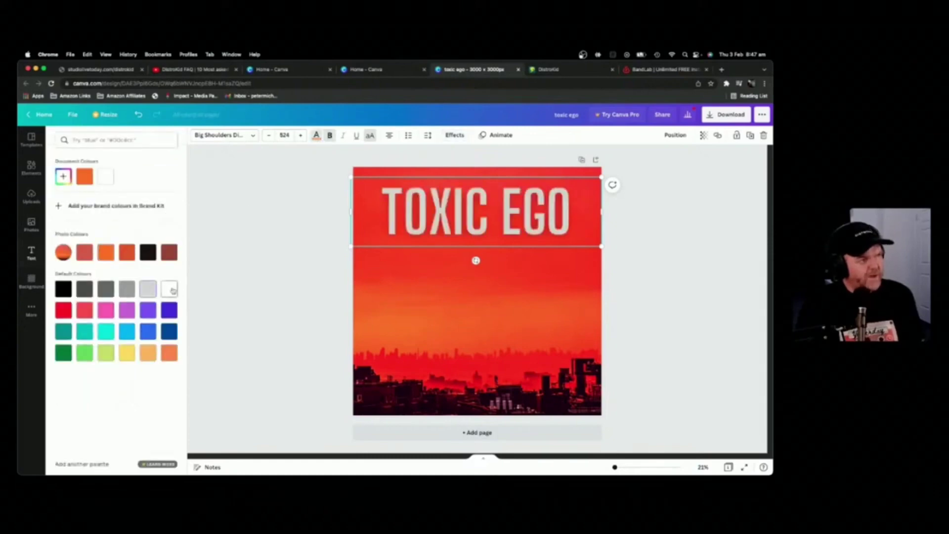
{"action": "left_click", "coordinate": [687, 236]}
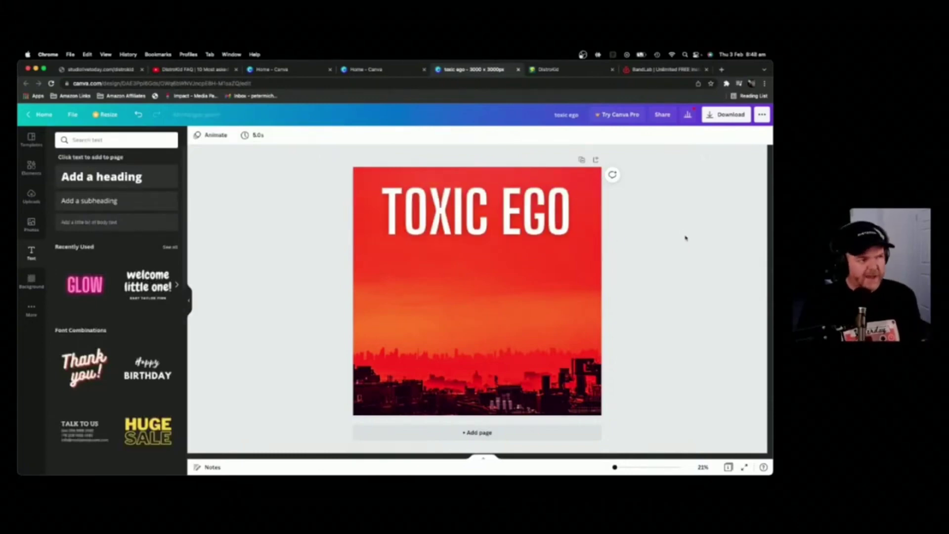
{"action": "left_click", "coordinate": [546, 223]}
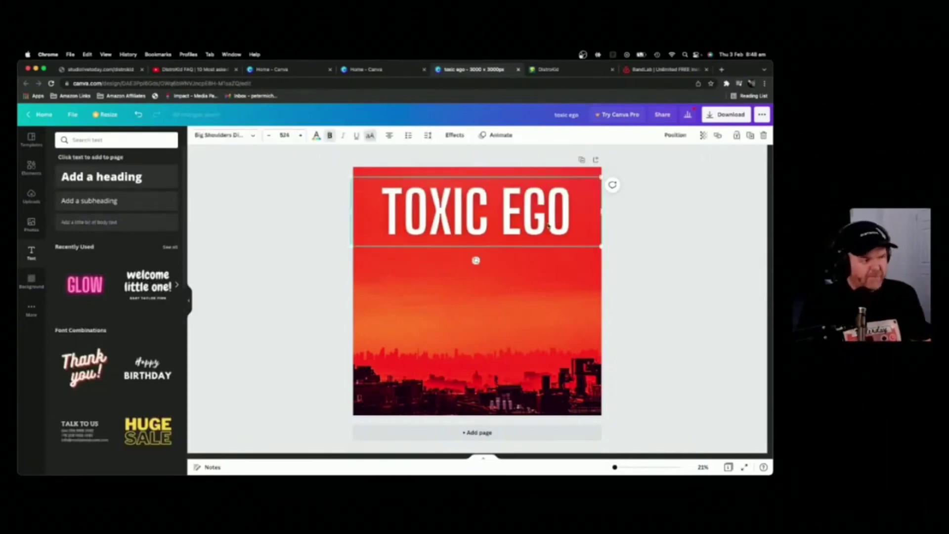
{"action": "left_click_drag", "start_coordinate": [549, 228], "coordinate": [544, 282]}
{"action": "left_click_drag", "start_coordinate": [571, 283], "coordinate": [381, 277]}
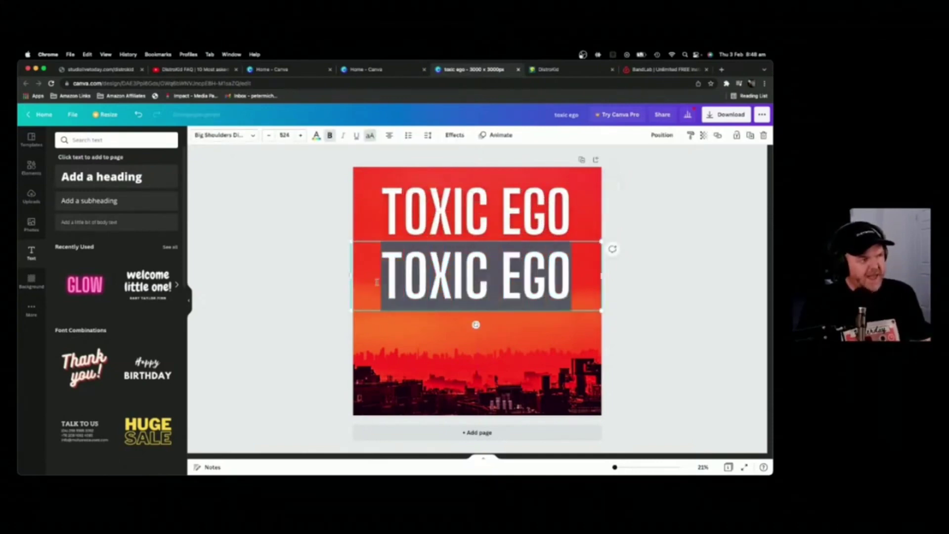
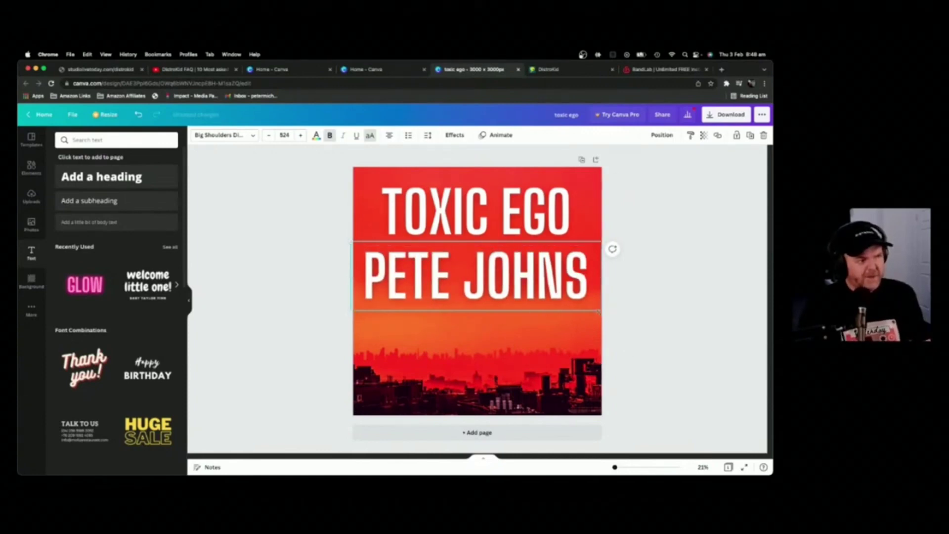
{"action": "left_click_drag", "start_coordinate": [606, 318], "coordinate": [482, 277]}
{"action": "left_click_drag", "start_coordinate": [429, 240], "coordinate": [490, 246]}
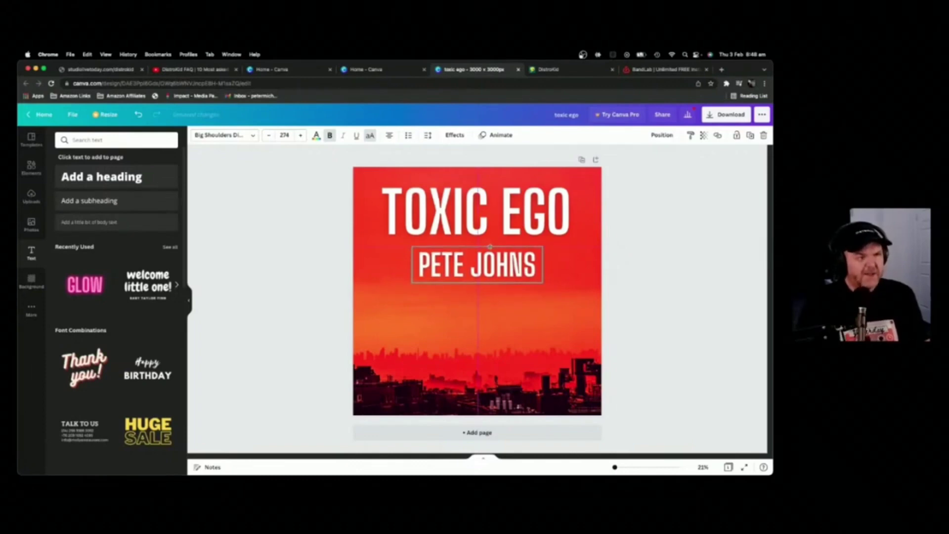
{"action": "left_click_drag", "start_coordinate": [490, 246], "coordinate": [490, 245]}
{"action": "left_click", "coordinate": [676, 219]}
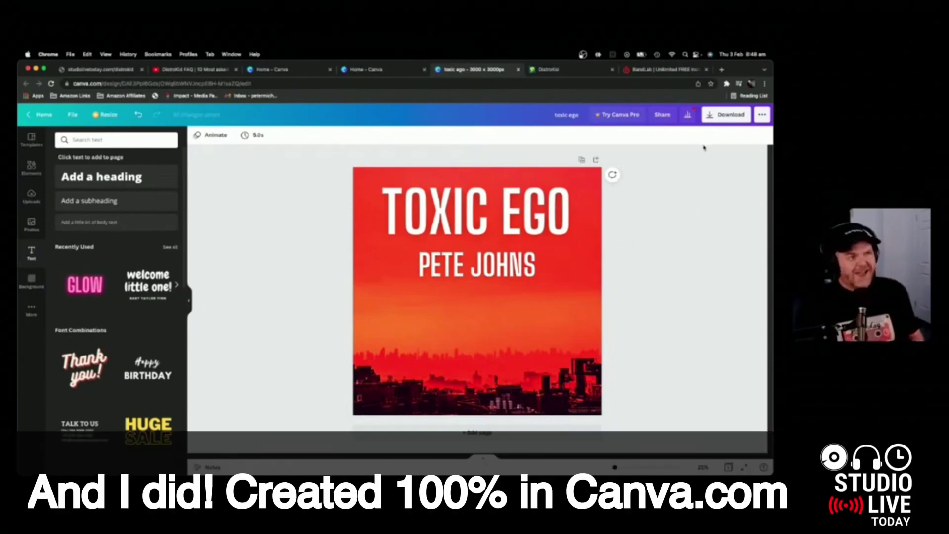
Step: Choose JPG as the download file type, dismissing the Pro quality offer
{"action": "left_click", "coordinate": [730, 117]}
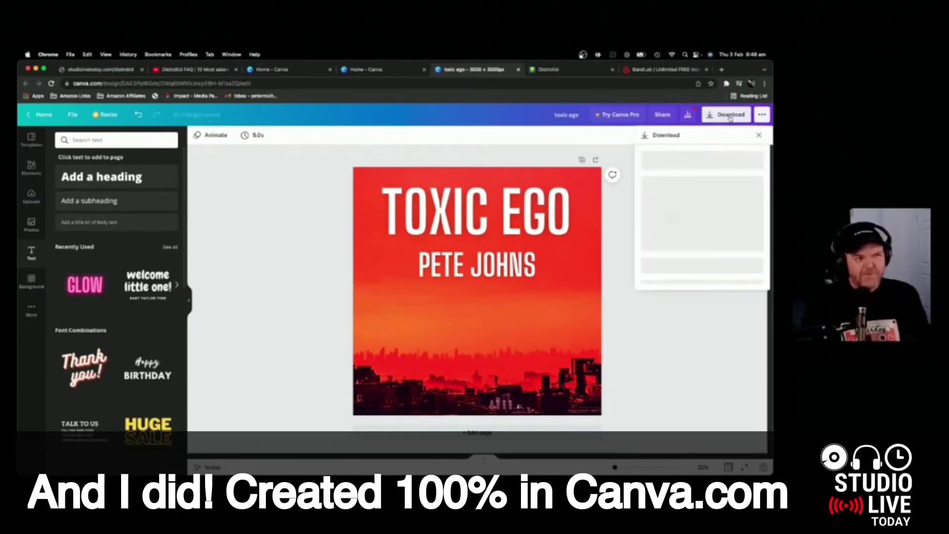
{"action": "left_click", "coordinate": [737, 171]}
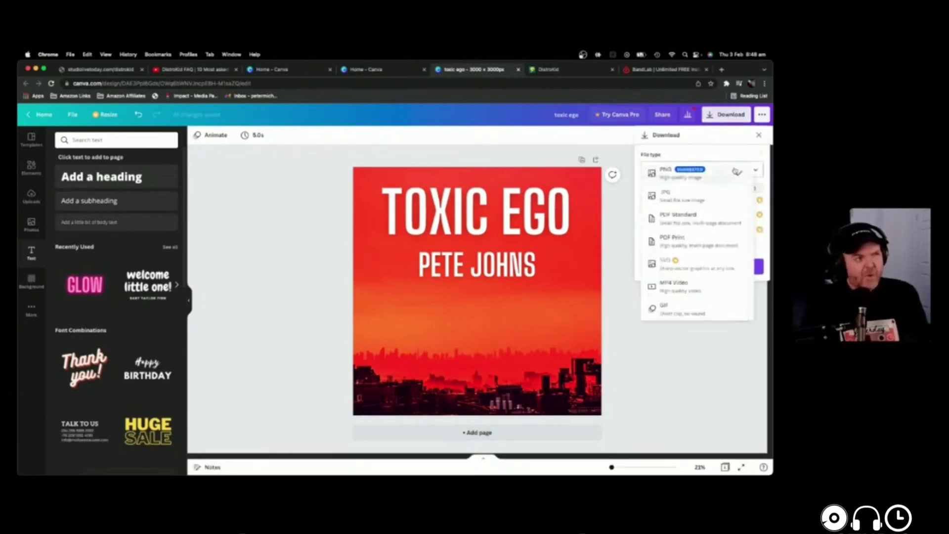
{"action": "left_click", "coordinate": [707, 197]}
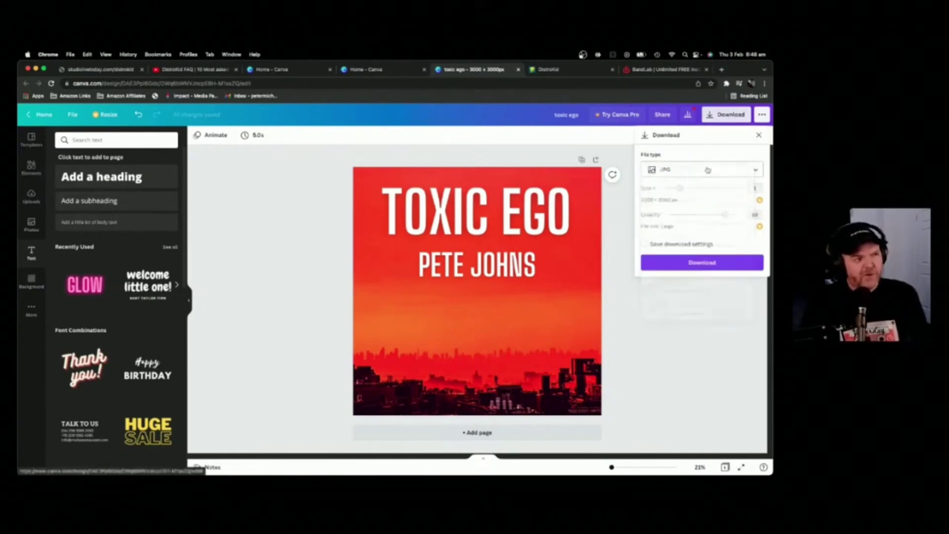
{"action": "left_click", "coordinate": [746, 217]}
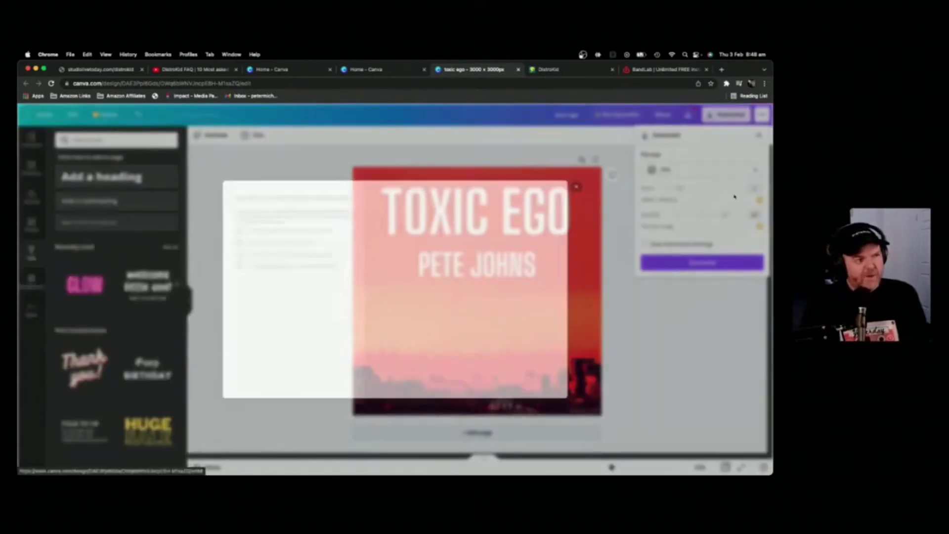
{"action": "left_click", "coordinate": [694, 190]}
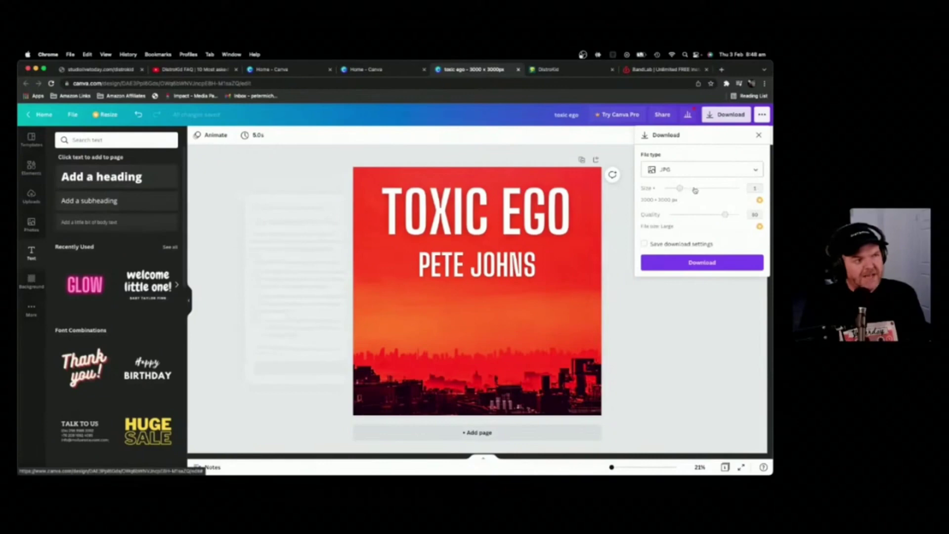
Step: Download the cover as JPG and open the downloaded toxic ego (1).jpg file
{"action": "left_click", "coordinate": [693, 190]}
{"action": "left_click", "coordinate": [589, 180]}
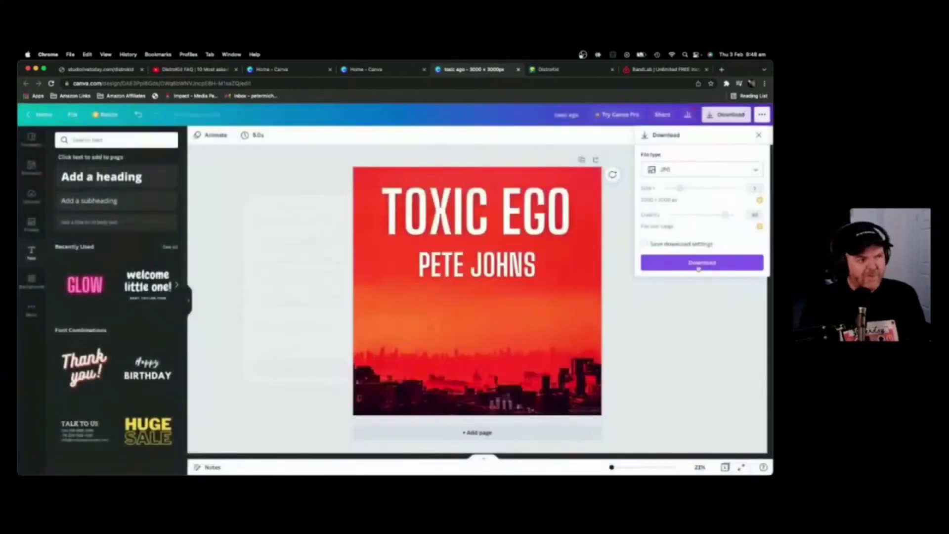
{"action": "left_click", "coordinate": [718, 264]}
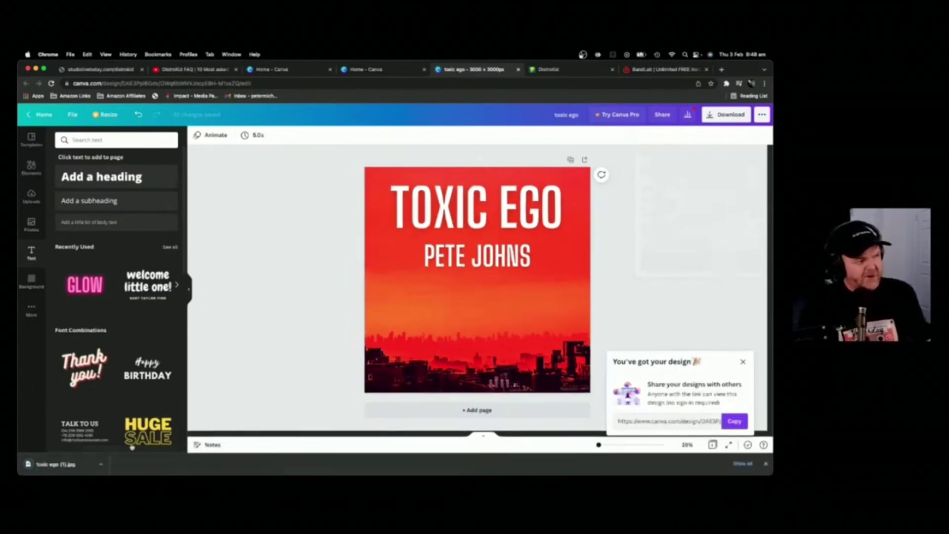
{"action": "left_click", "coordinate": [70, 464]}
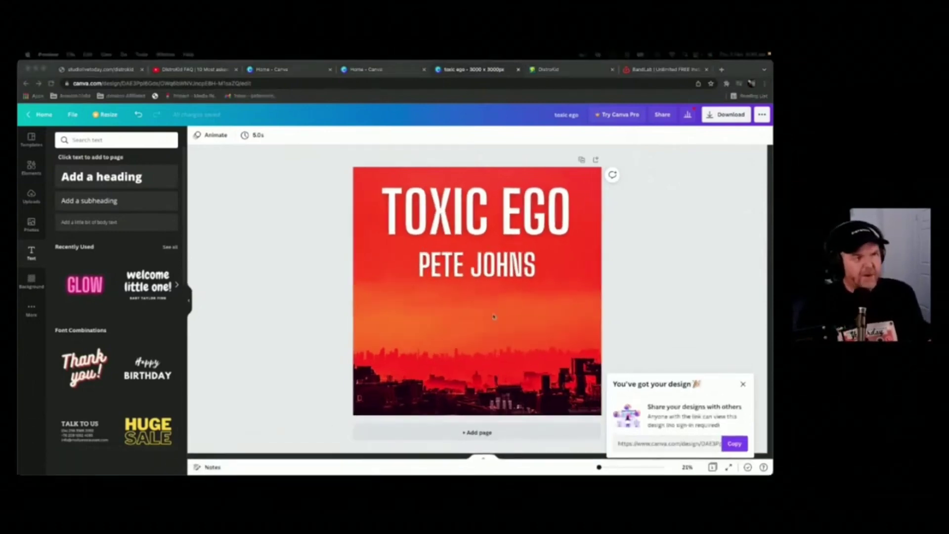